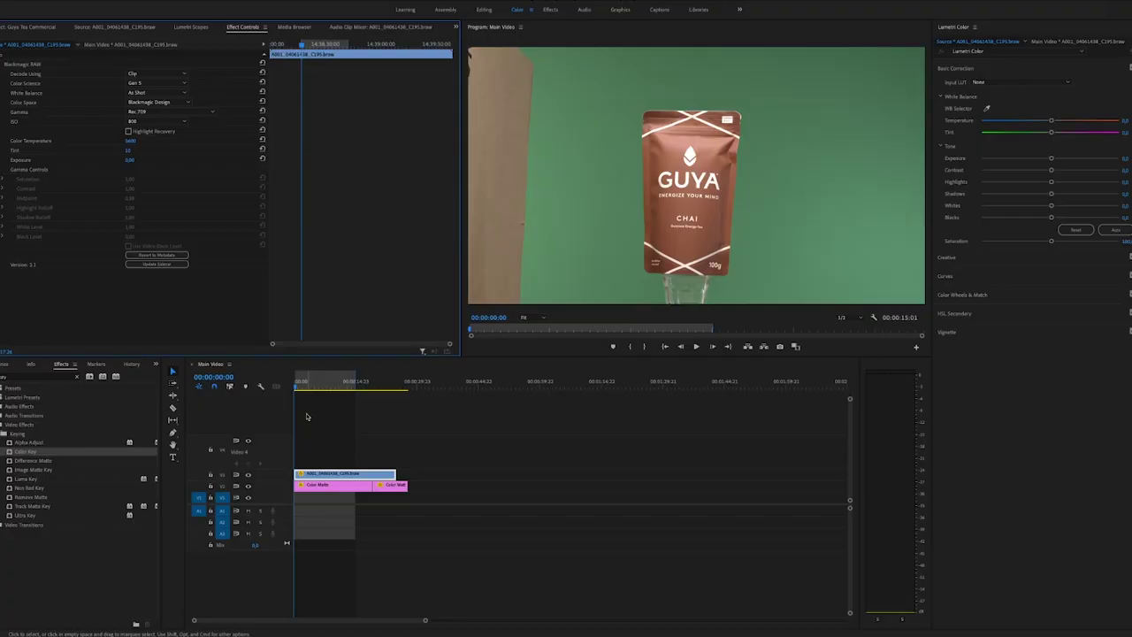
Step: Apply Color Key to the GUYA pouch clip, eyedrop the green, and mask around the pouch
left_click_drag(30, 455, 67, 159)
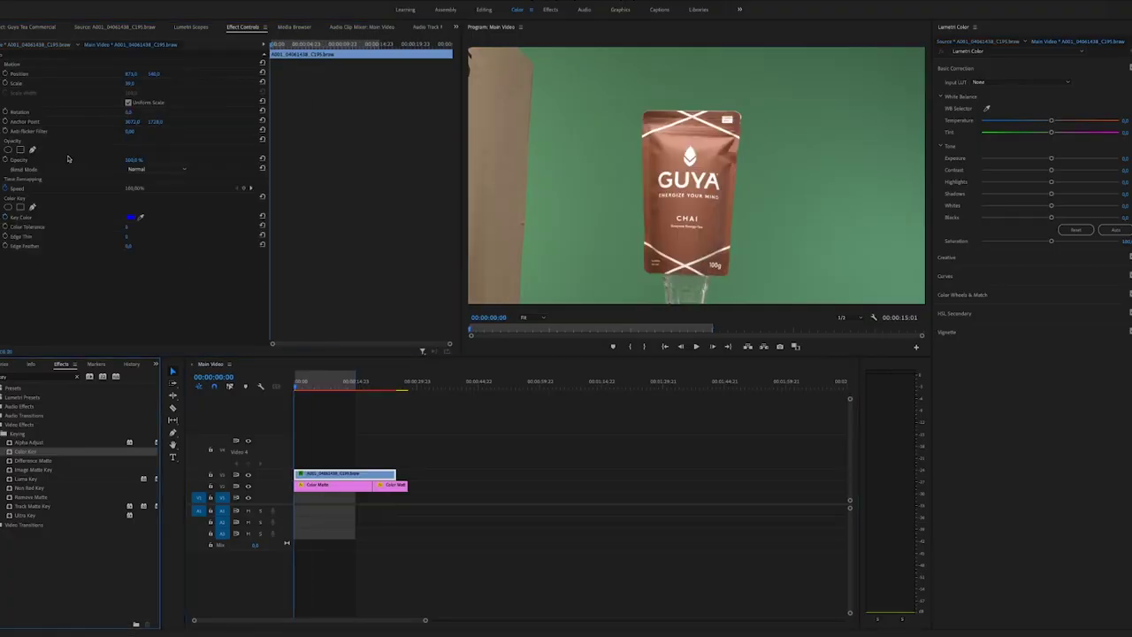
left_click_drag(126, 228, 164, 229)
key("space")
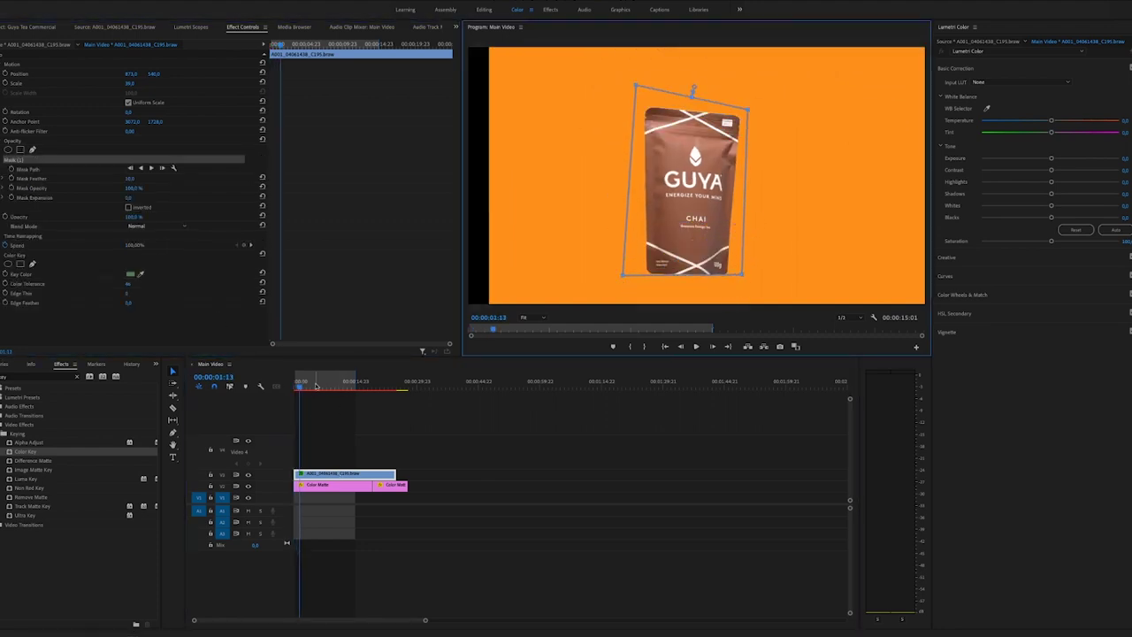
left_click_drag(316, 386, 382, 396)
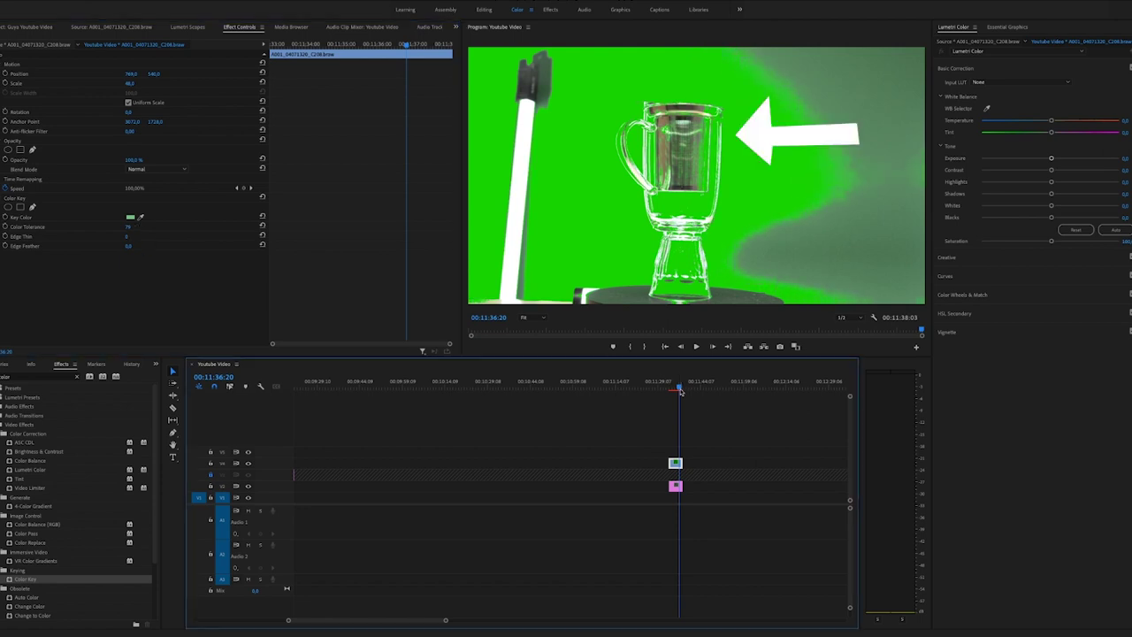
Step: Step forward a few frames in the glass shot and set the Program monitor zoom to 100%
left_click_drag(680, 391, 683, 391)
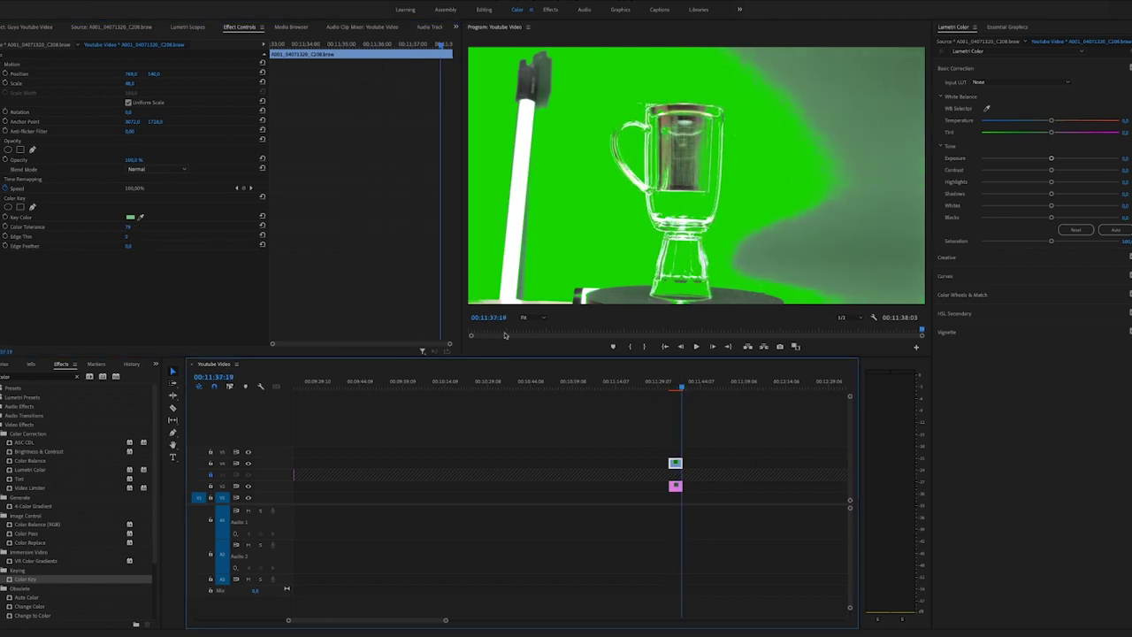
left_click(530, 318)
left_click(535, 378)
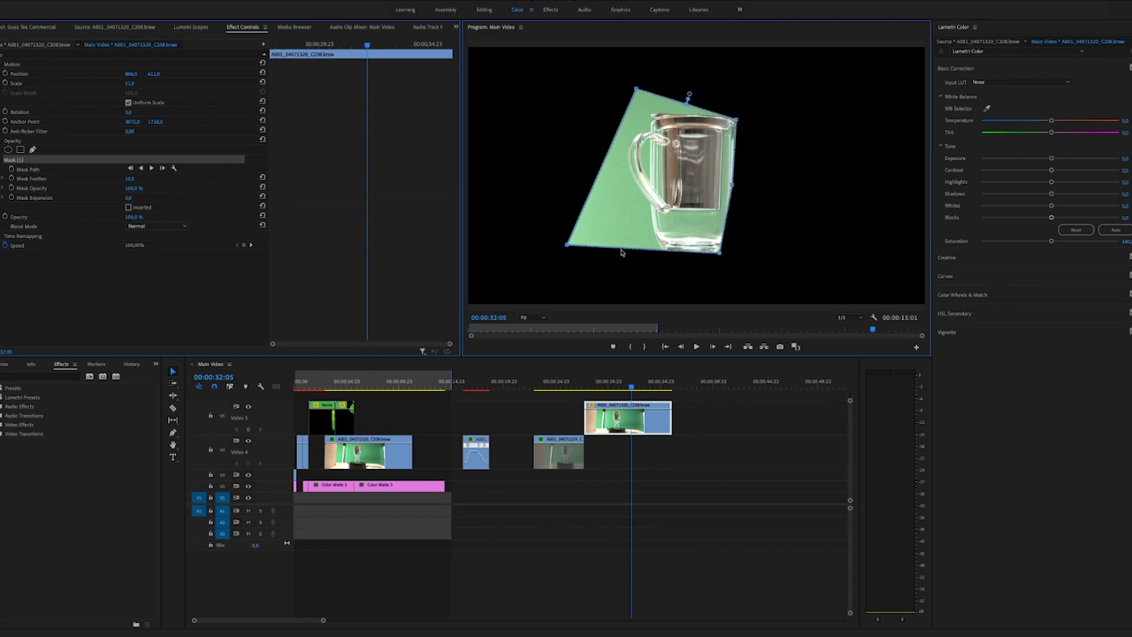
Step: Pull the mask corner in to hug the mug, then add Lumetri Color and open Curves
left_click_drag(567, 245, 649, 247)
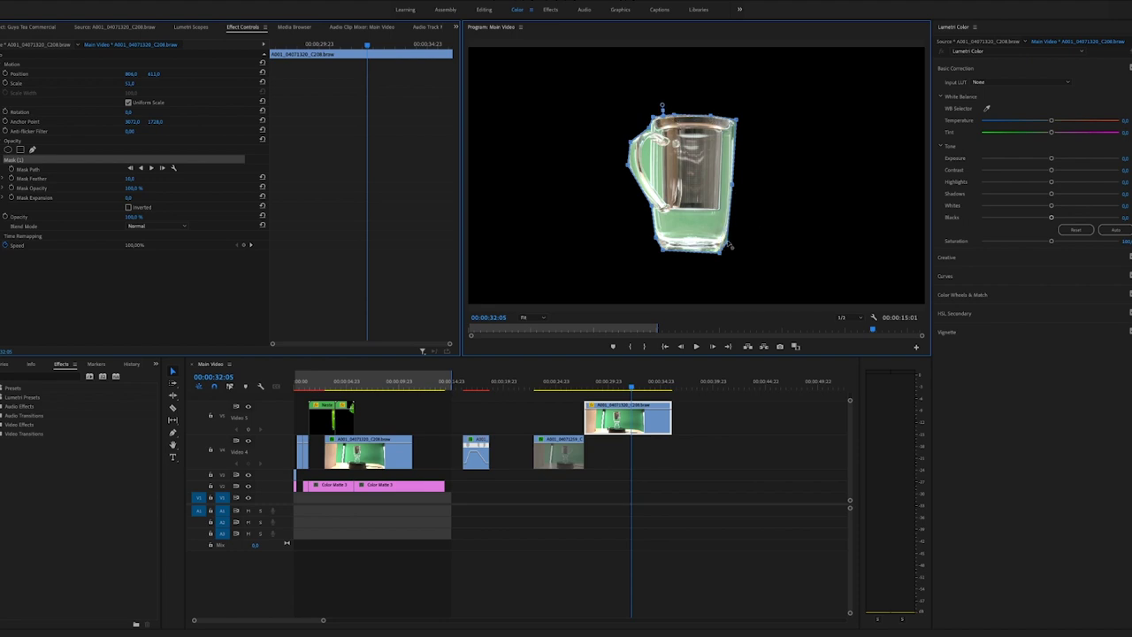
left_click(705, 447)
left_click(649, 421)
left_click(1068, 172)
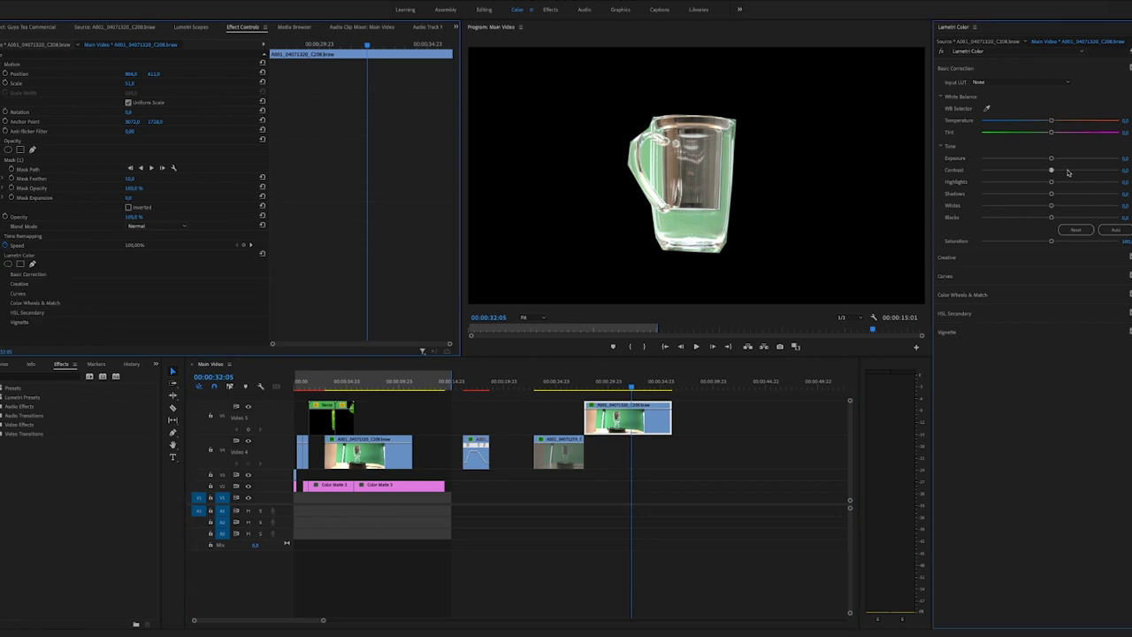
left_click(960, 276)
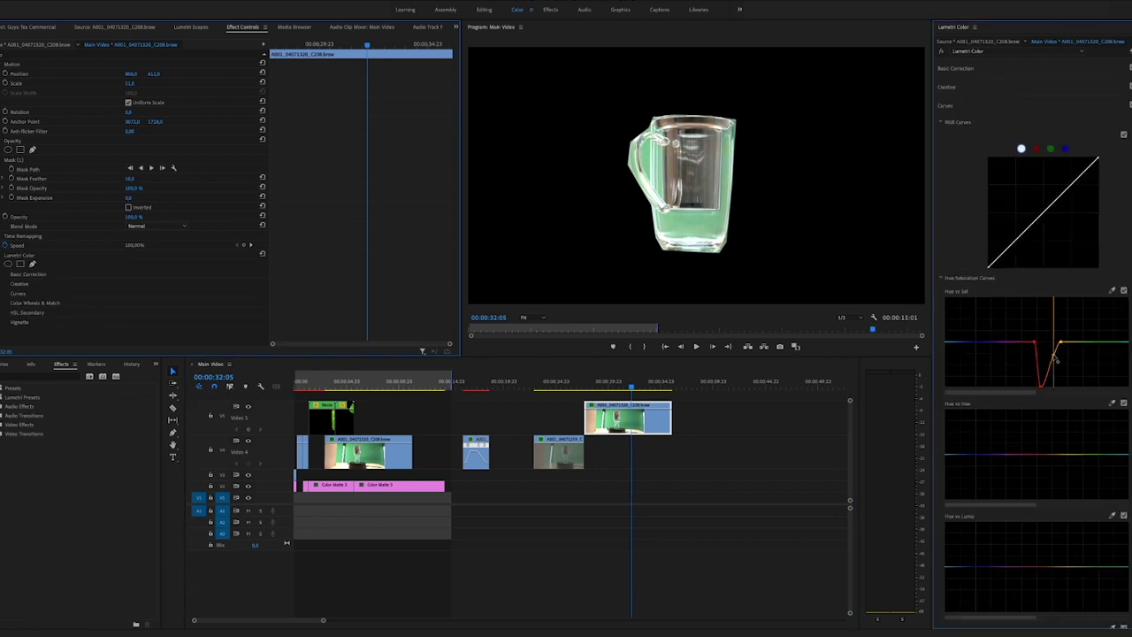
Step: Place a copy of Color Matte 3 on V3 and raise the glass clip's Color Key tolerance to about 47
key("ctrl+v")
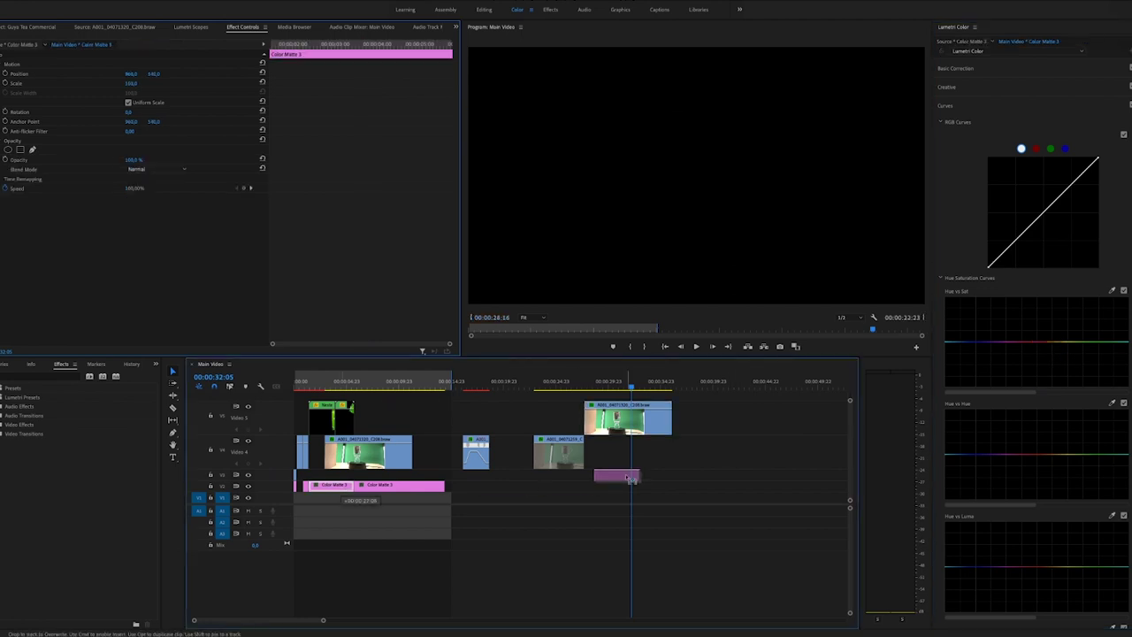
mouse_move(630, 387)
left_mouse_down()
mouse_move(615, 387)
mouse_move(626, 387)
left_mouse_up()
left_click(619, 424)
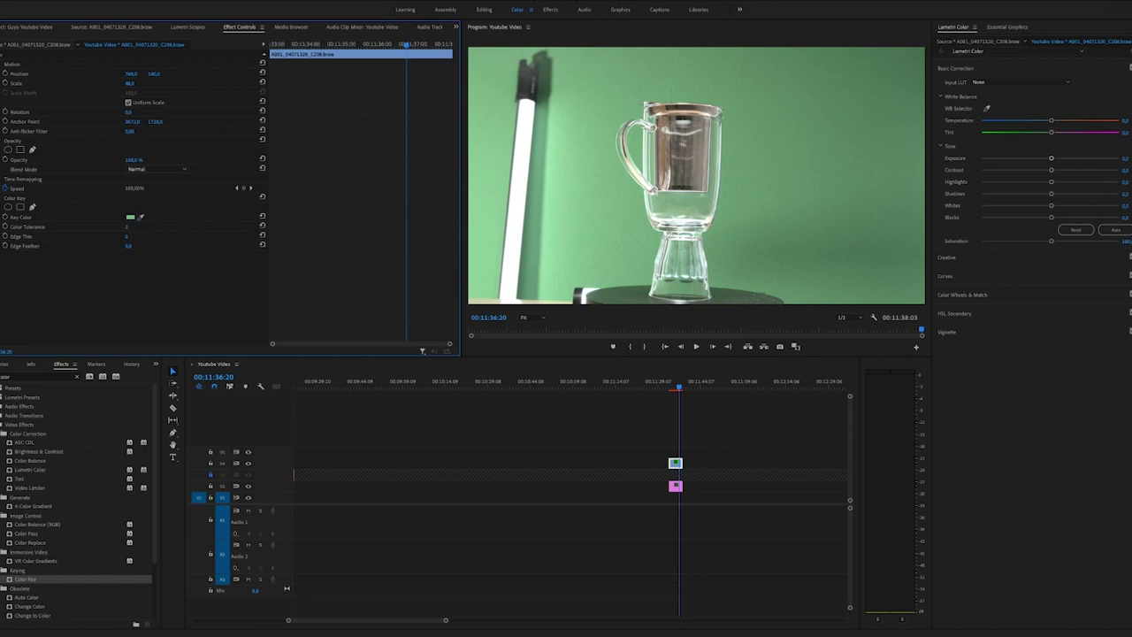
left_click_drag(127, 226, 147, 227)
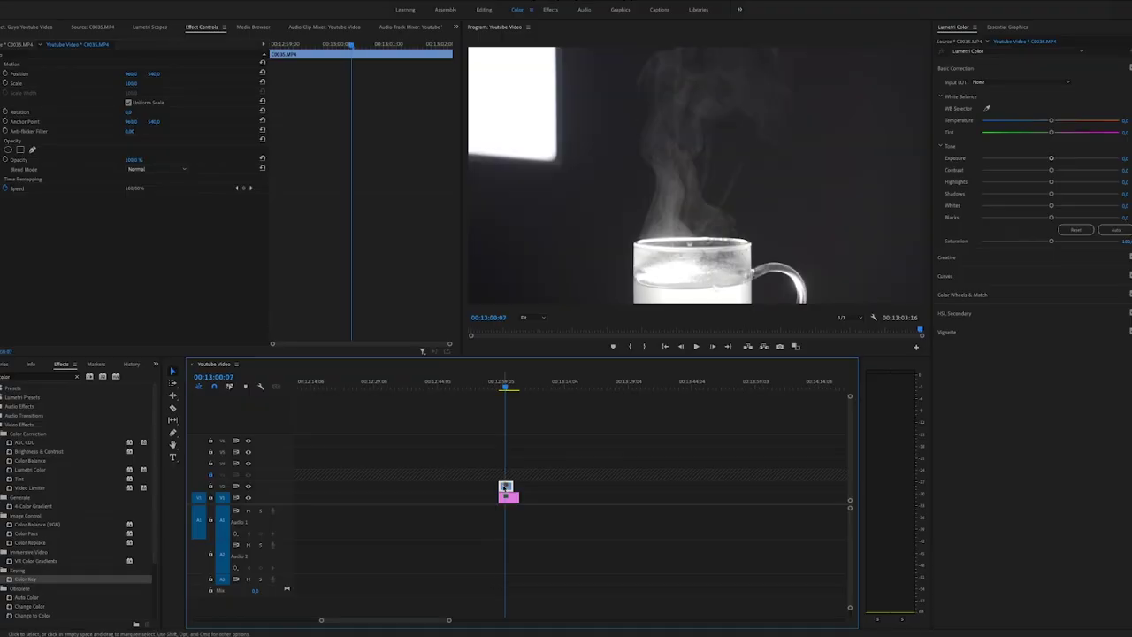
Step: Add a rectangle mask to the steam clip and raise its Lumetri exposure and highlights
left_click(20, 149)
left_click_drag(639, 207, 634, 242)
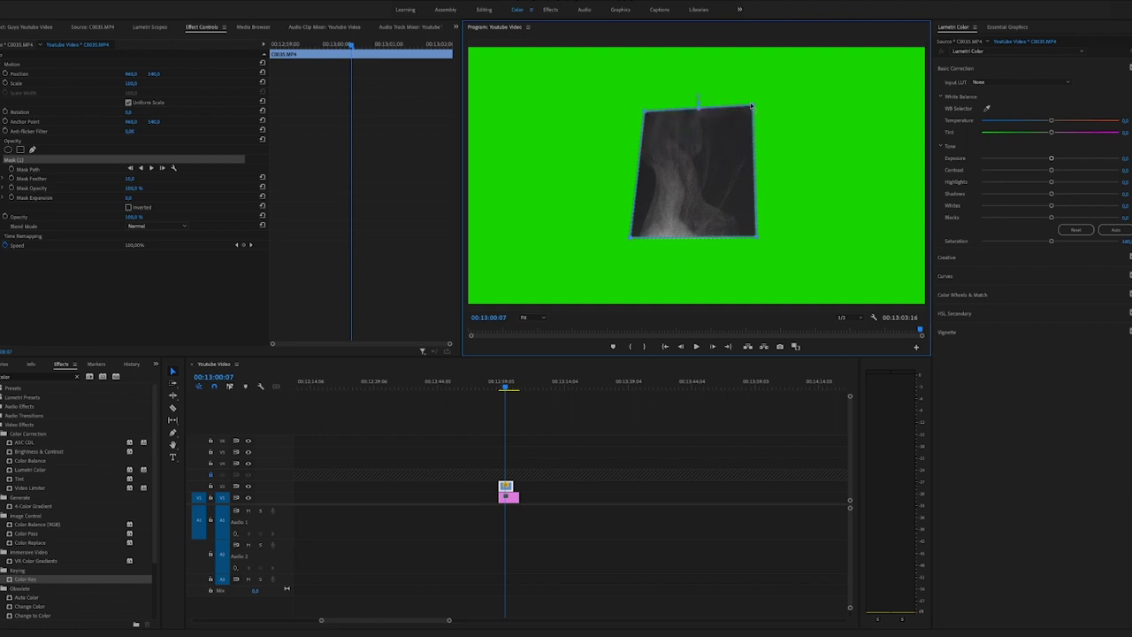
left_click_drag(1050, 157, 1100, 182)
Step: Set the steam clip's blend mode to Lighten and move it higher in the frame
left_click(160, 229)
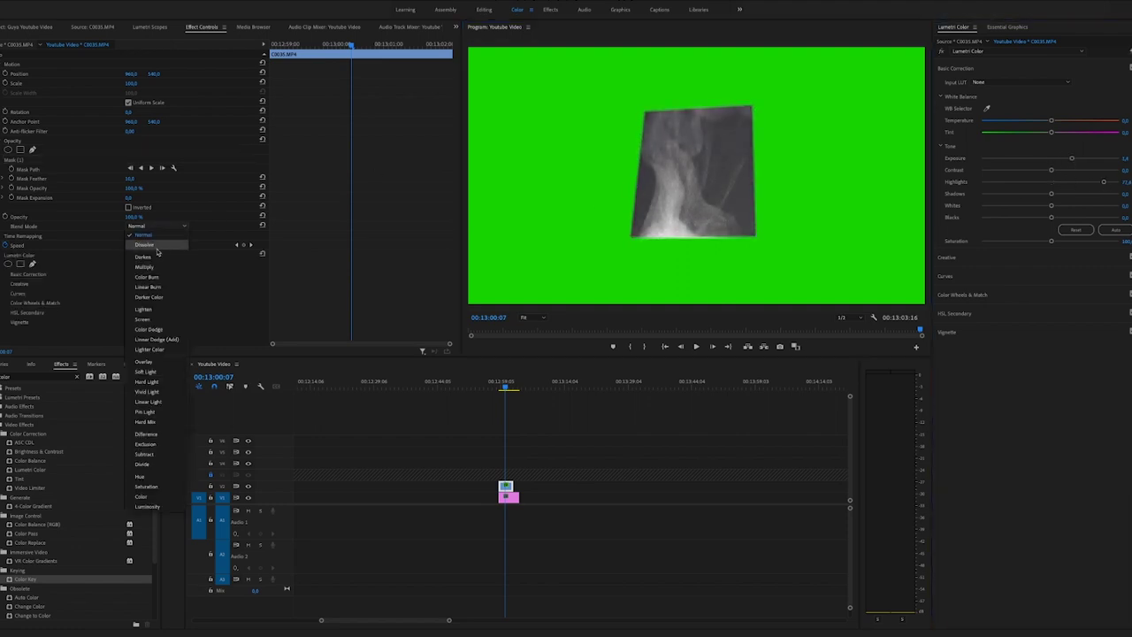
left_click(157, 310)
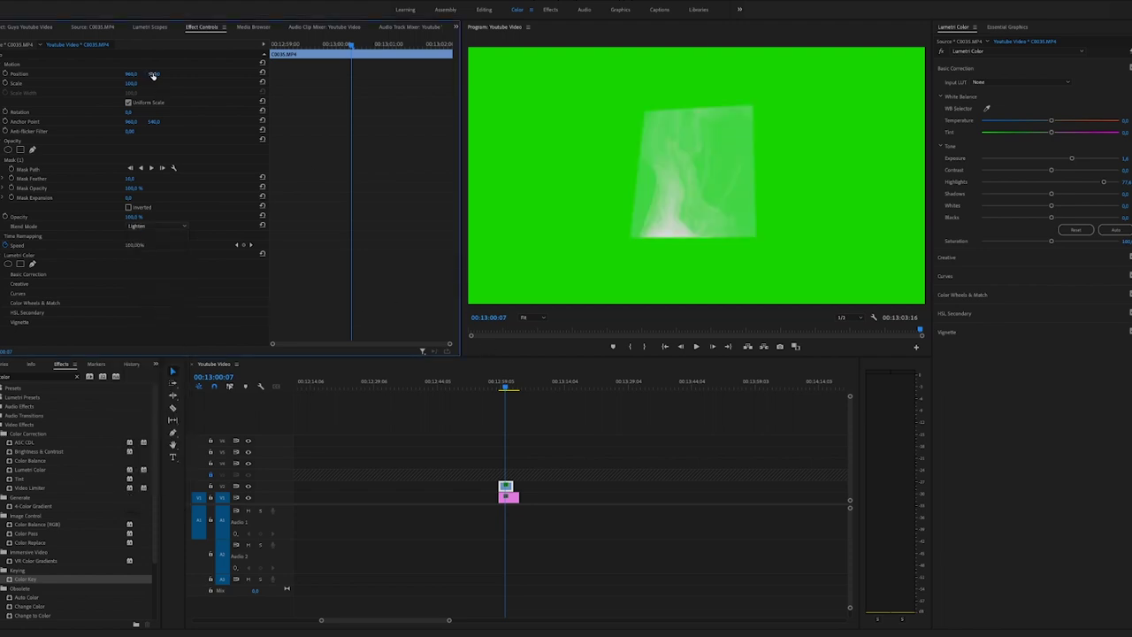
left_click_drag(153, 76, 142, 76)
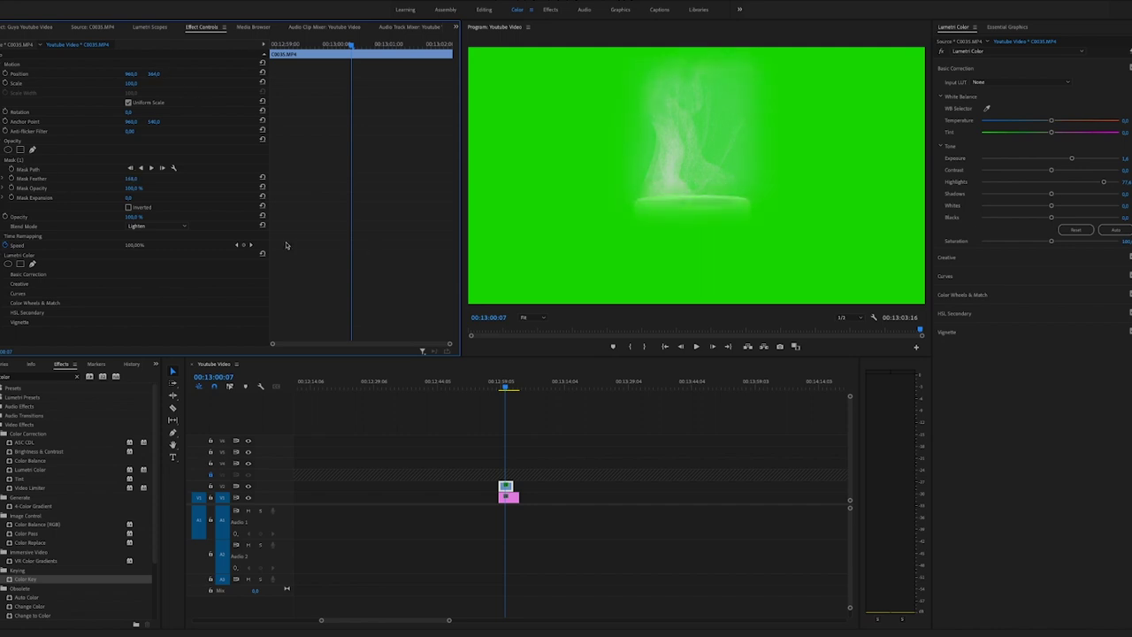
left_click(29, 161)
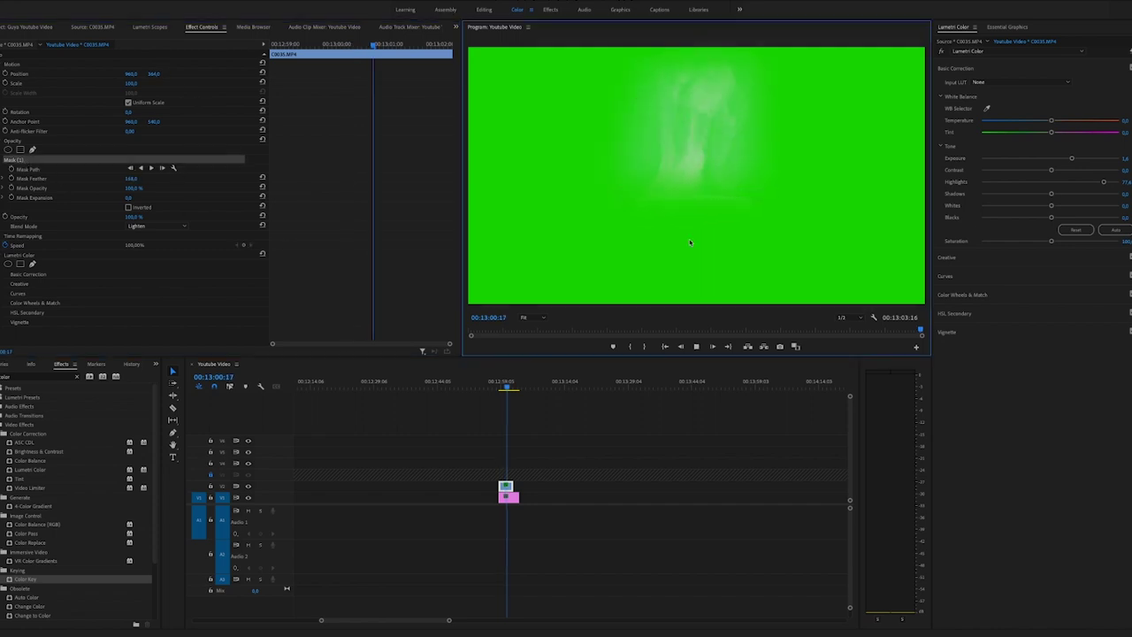
left_click(510, 389)
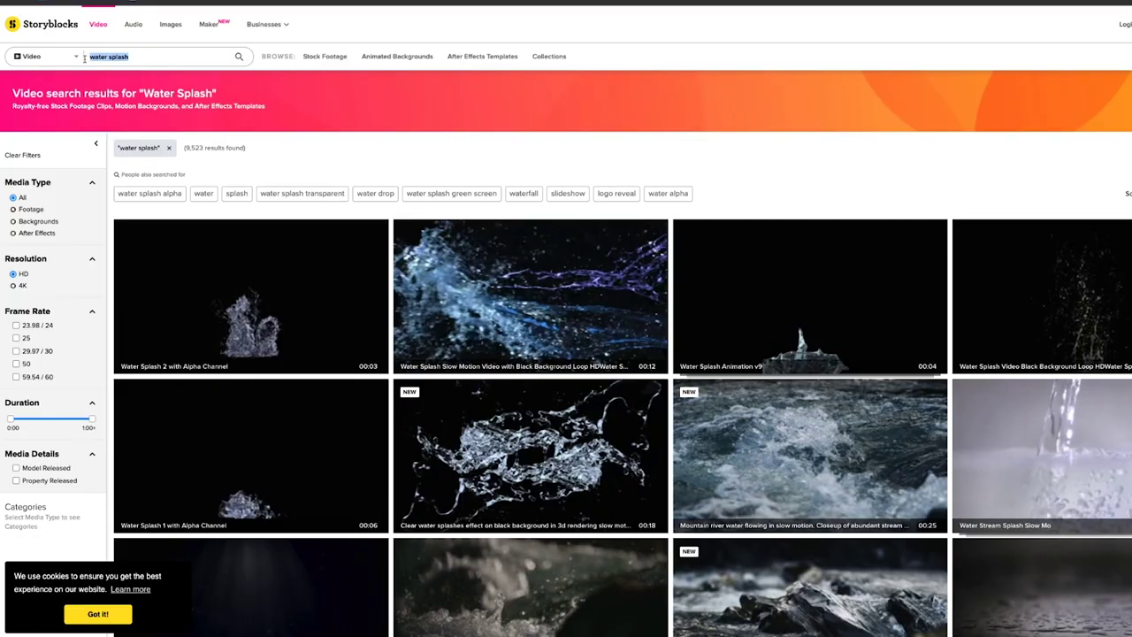
Step: Search Storyblocks for 'steam' videos and scroll through the 1,926 results
type("m")
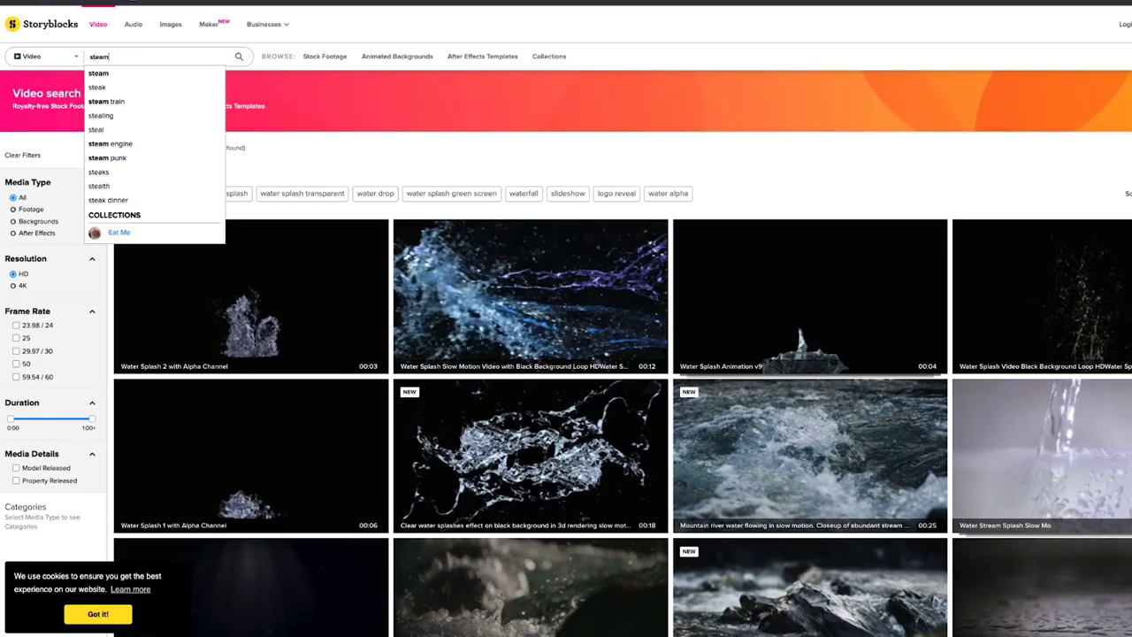
key("Return")
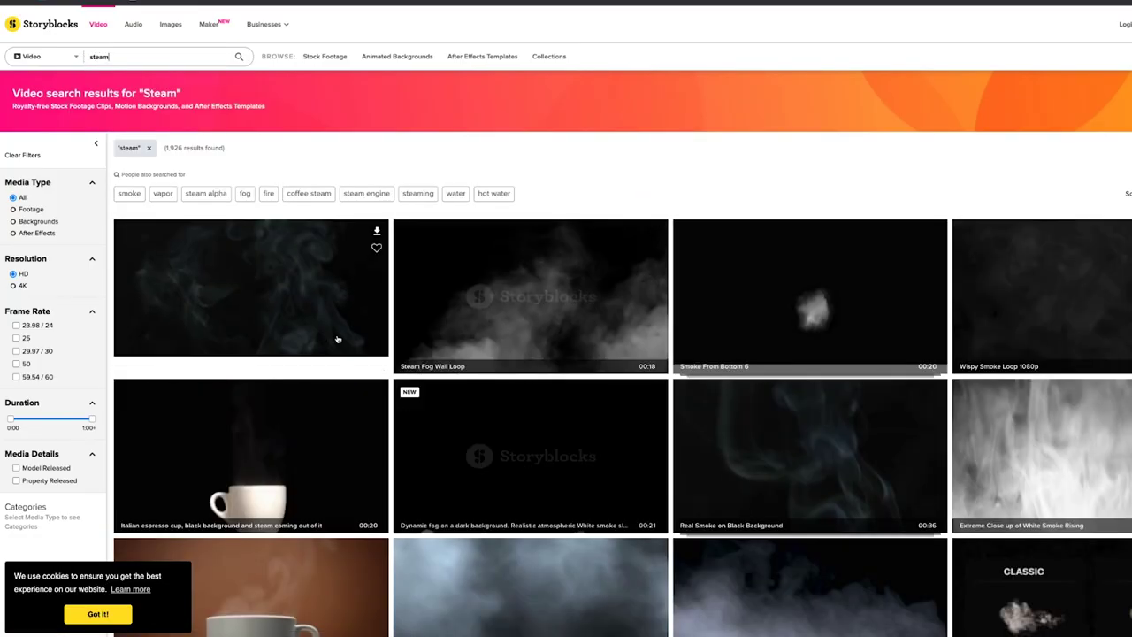
scroll(316, 336, "down", 2)
scroll(316, 336, "up", 2)
scroll(318, 338, "down", 3)
scroll(318, 339, "up", 3)
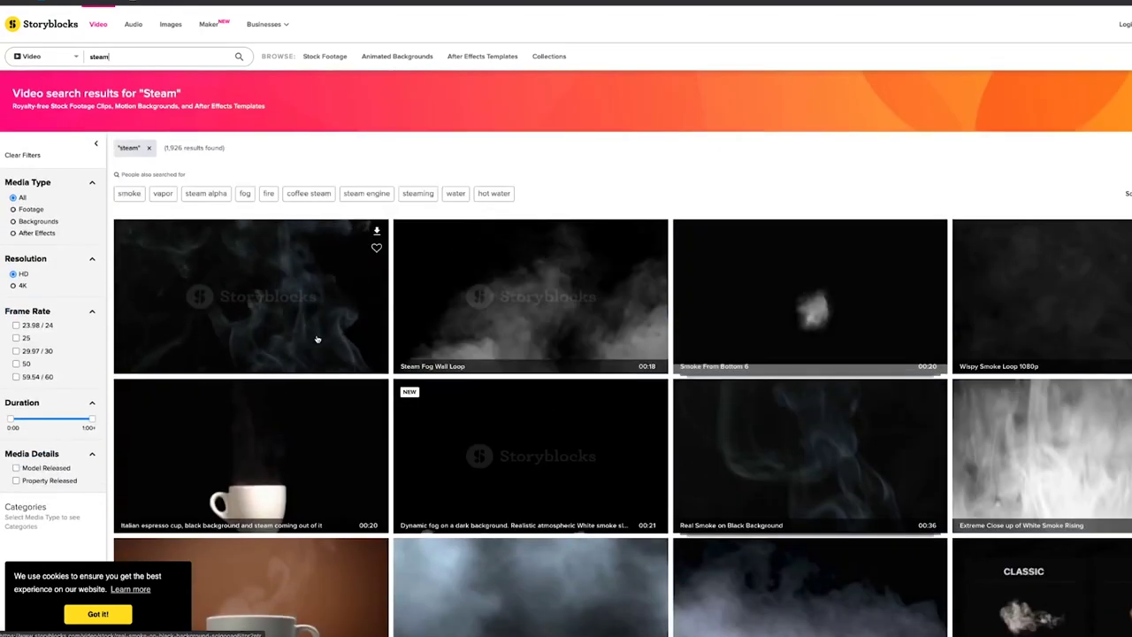